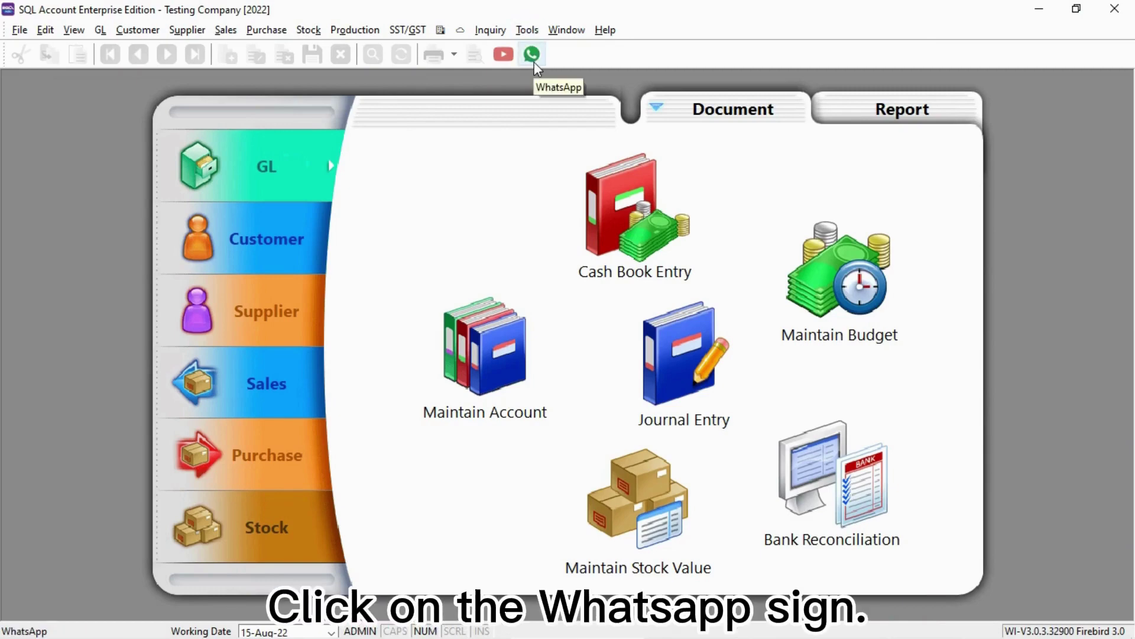
Open the built-in WhatsApp Web workspace from the SQL Account toolbar.
{"action": "left_click", "coordinate": [532, 55]}
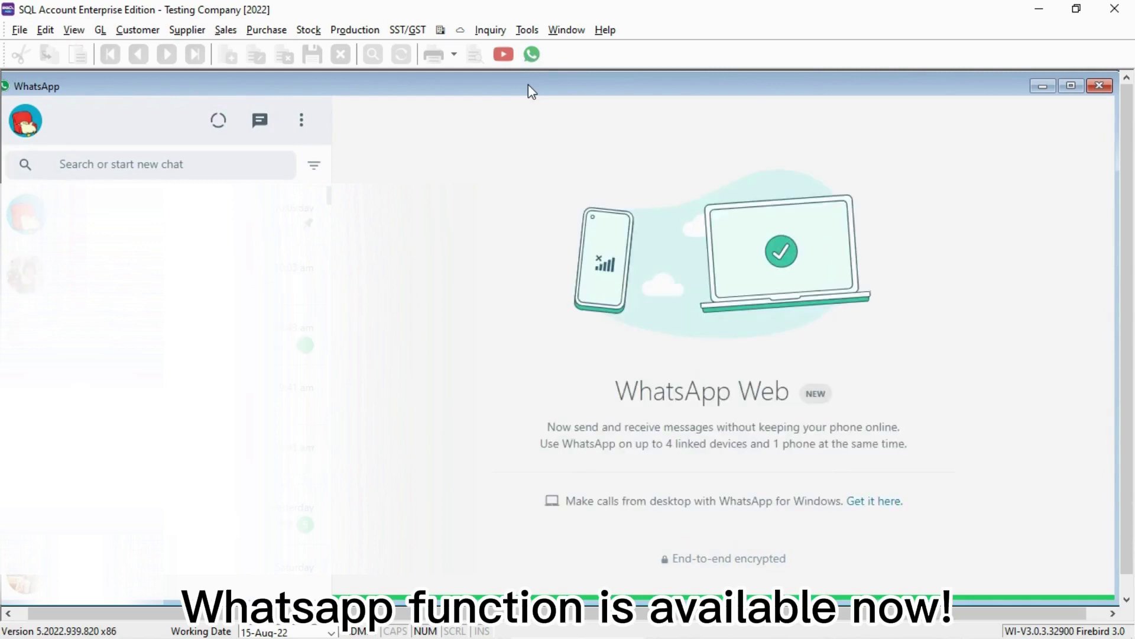
Close WhatsApp Web and select SO-00005 in the Sales Order list.
{"action": "left_click", "coordinate": [1100, 86]}
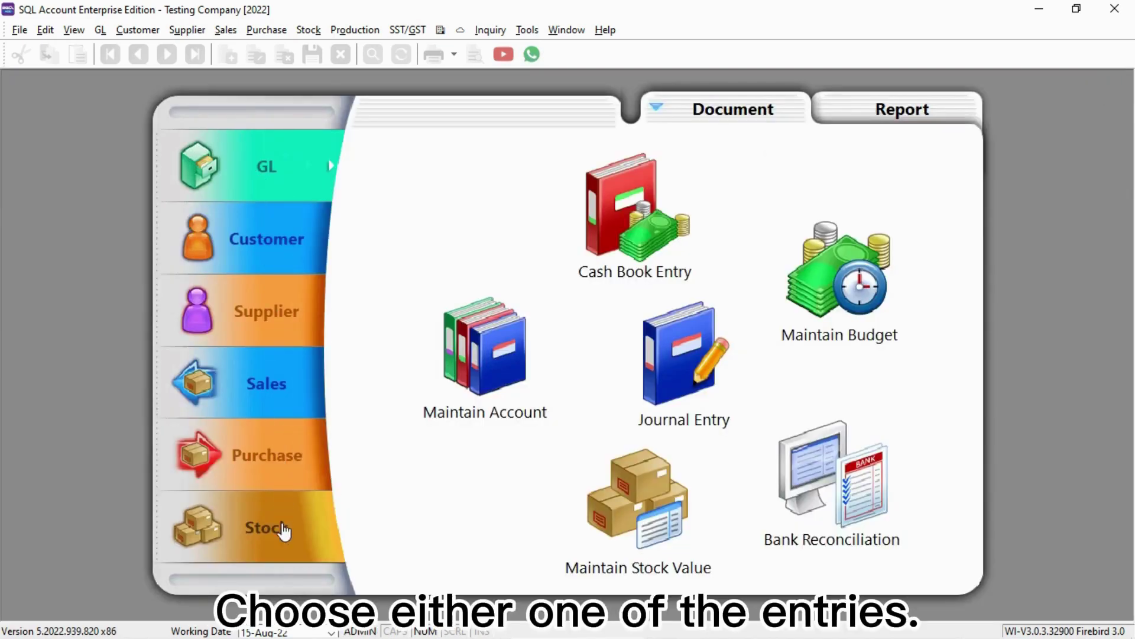
{"action": "left_click", "coordinate": [267, 383]}
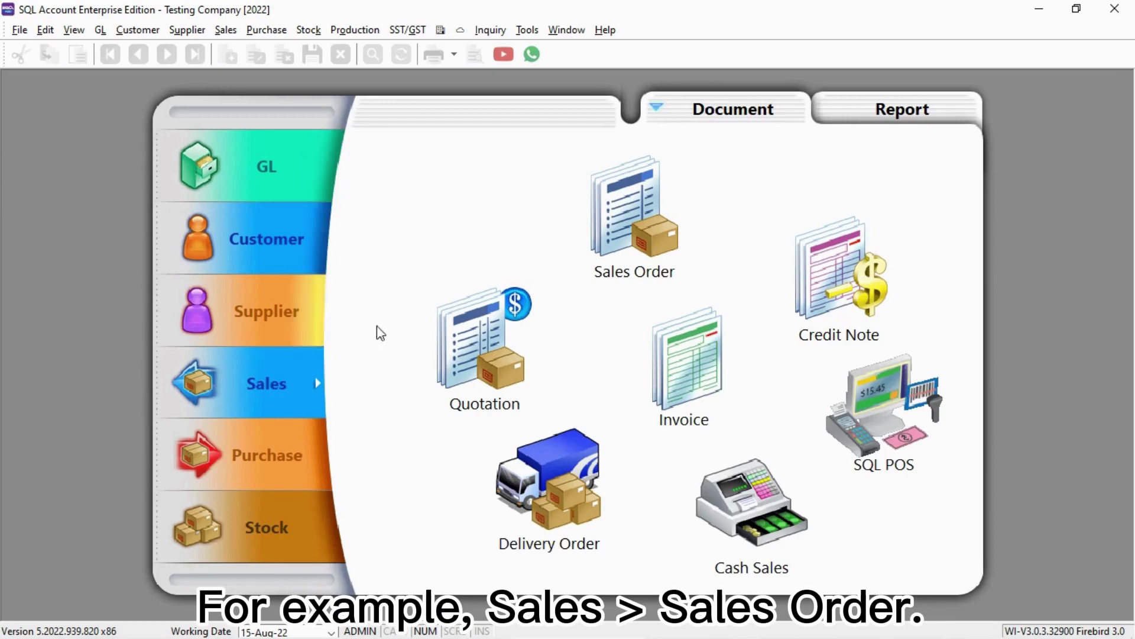
{"action": "left_click", "coordinate": [658, 185]}
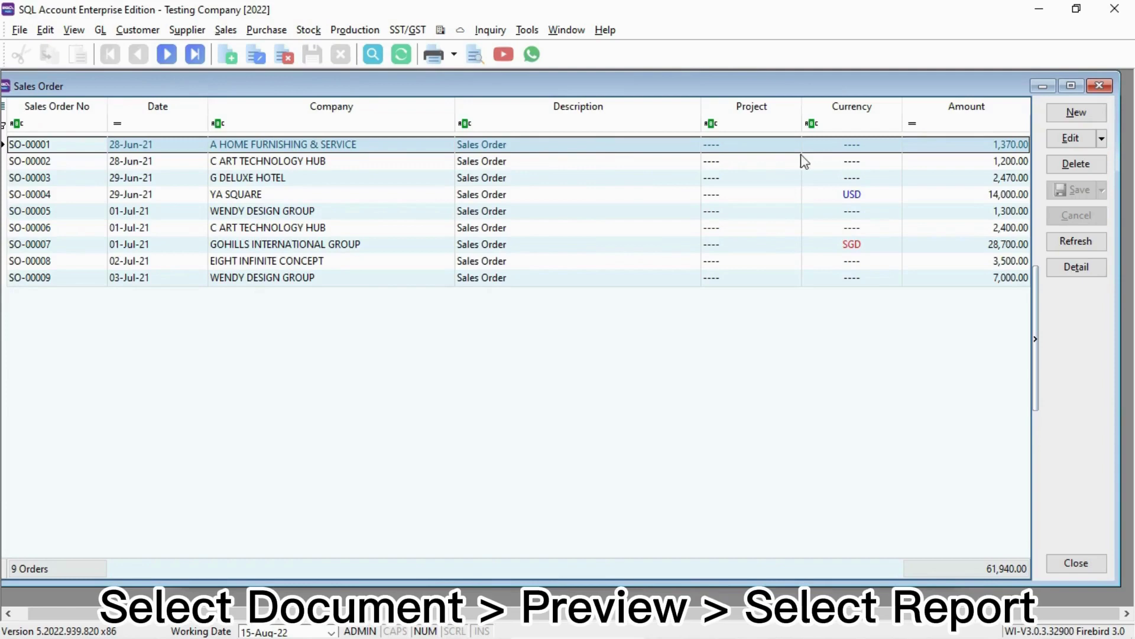
{"action": "left_click", "coordinate": [296, 213]}
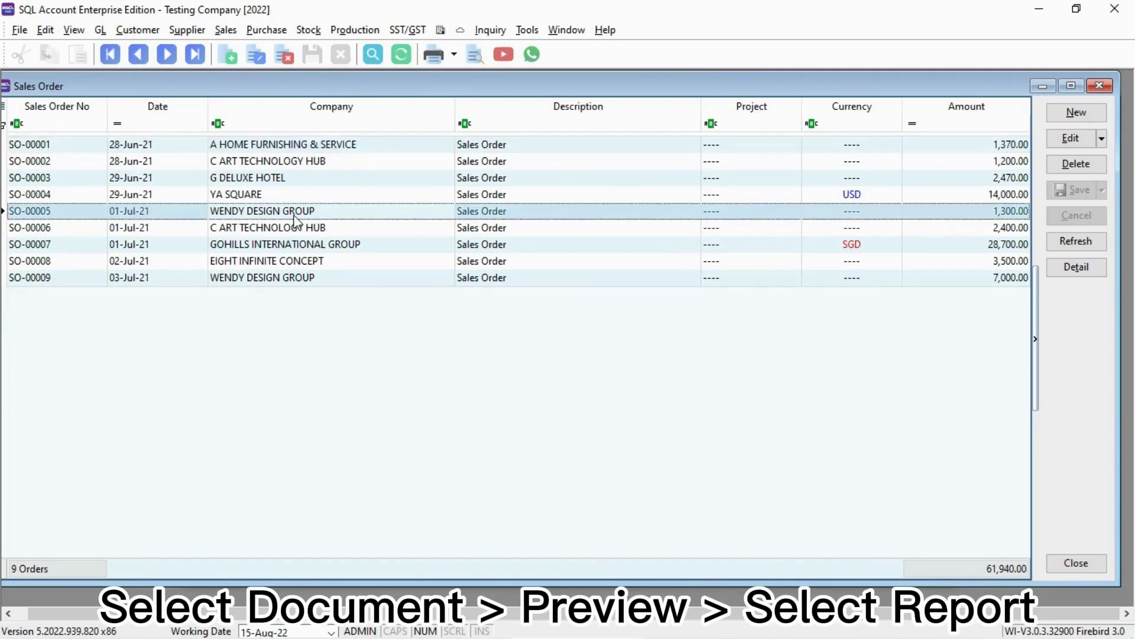
Open SO-00005 and preview it using the Sales Order 1 report.
{"action": "double_click", "coordinate": [296, 213]}
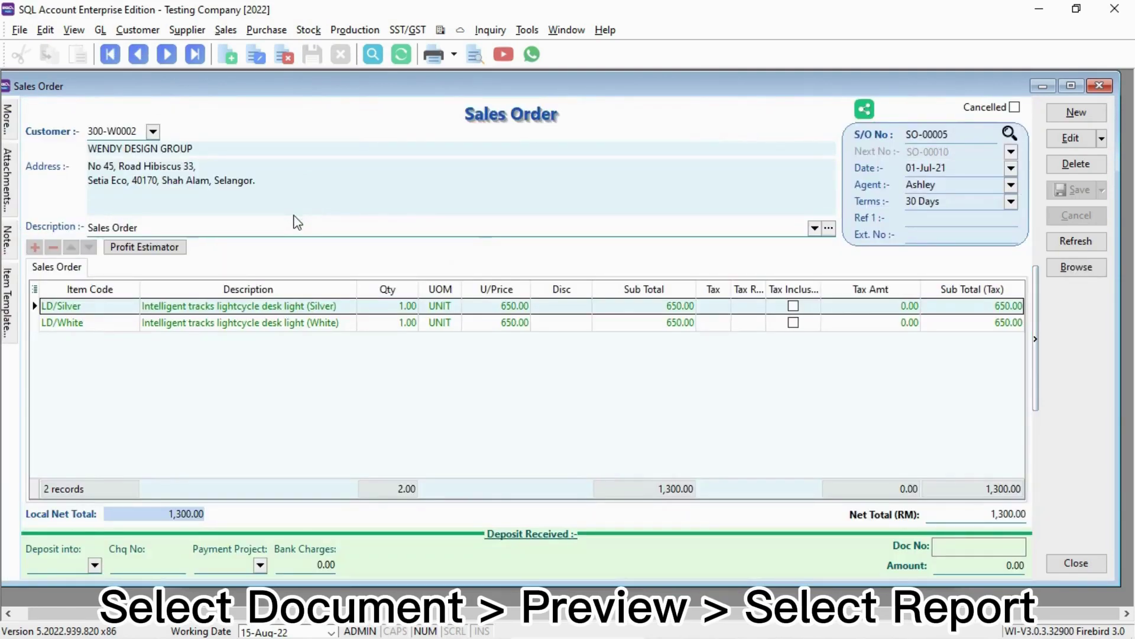
{"action": "left_click", "coordinate": [476, 54]}
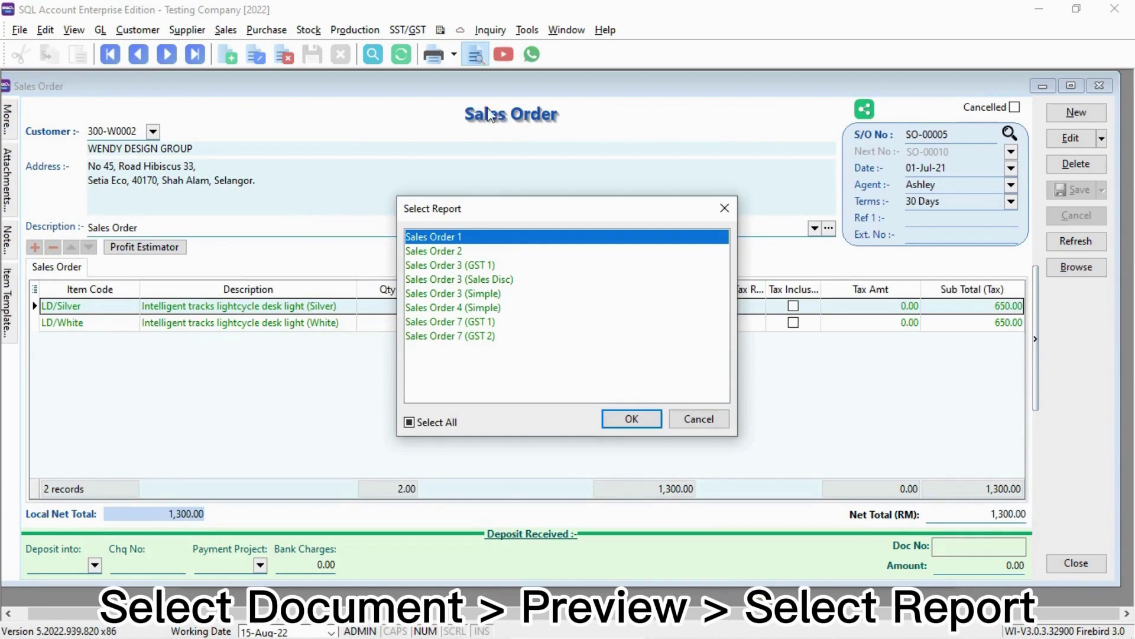
{"action": "left_click", "coordinate": [631, 419]}
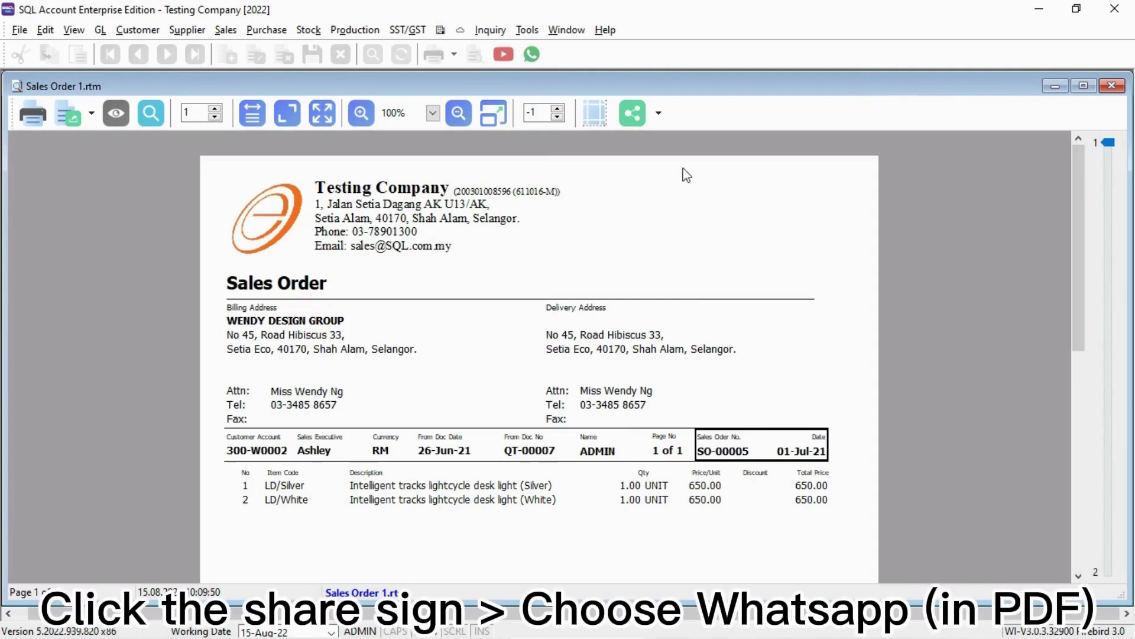
Share the Sales Order 1 preview to WhatsApp as a PDF.
{"action": "left_click", "coordinate": [658, 114]}
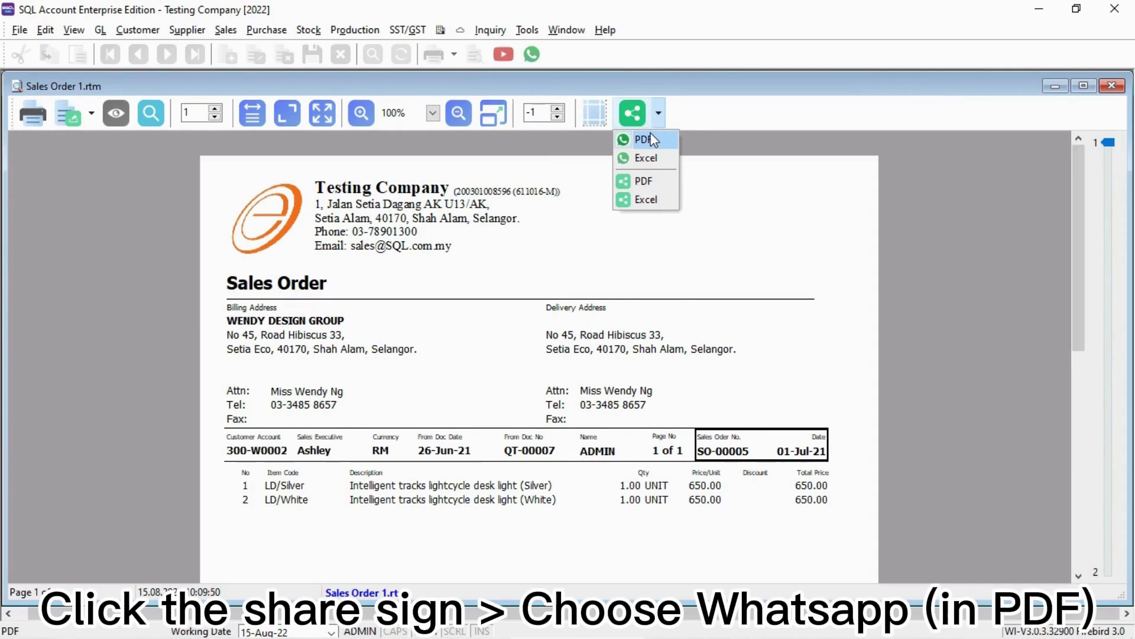
{"action": "left_click", "coordinate": [653, 139]}
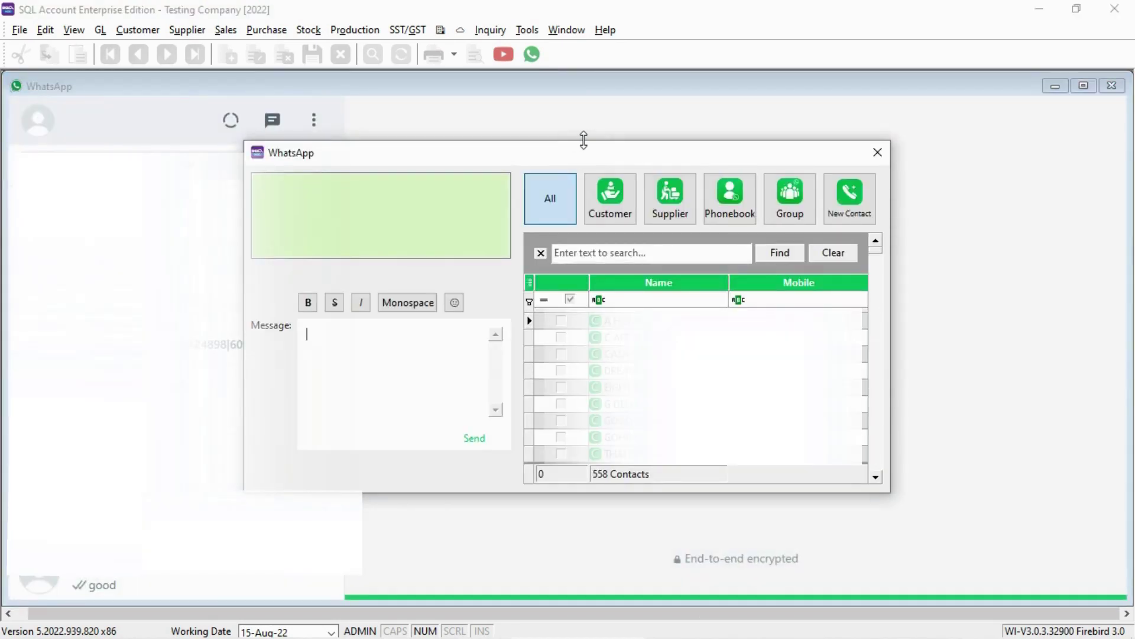
Switch the recipient list from Customer to Supplier, then Phonebook, and start a contact search.
{"action": "left_click", "coordinate": [610, 190]}
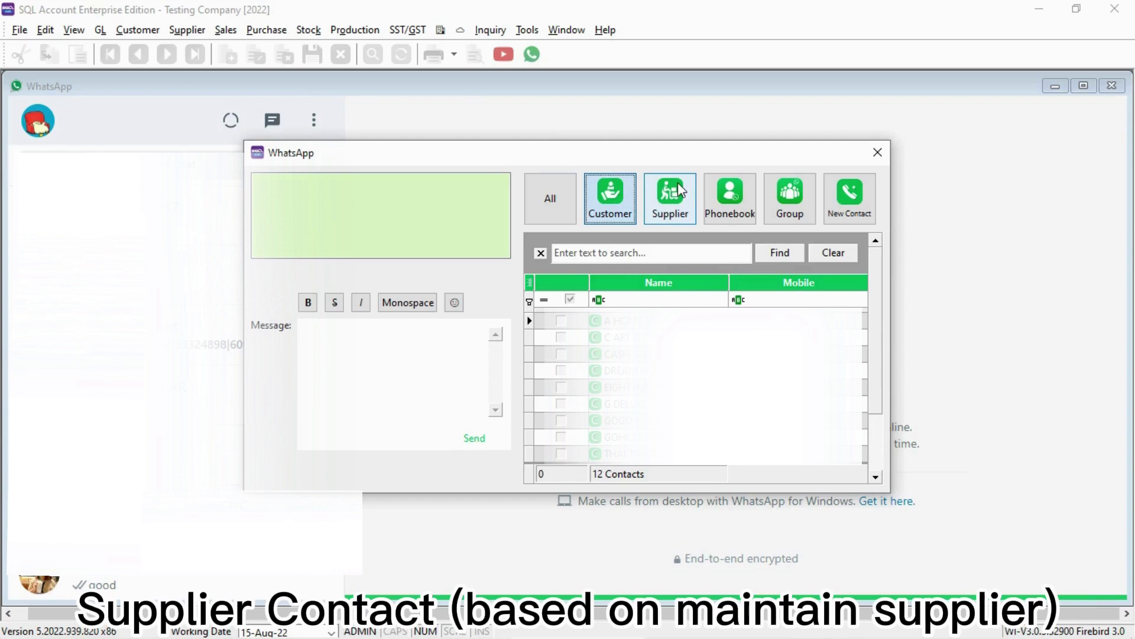
{"action": "left_click", "coordinate": [670, 196]}
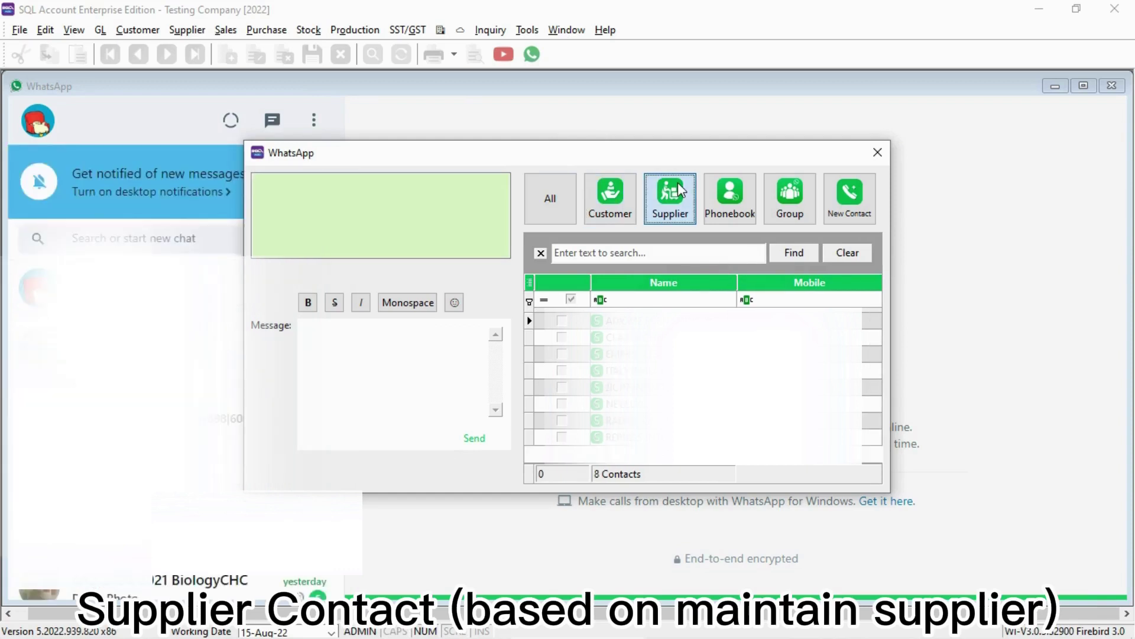
{"action": "left_click", "coordinate": [729, 196]}
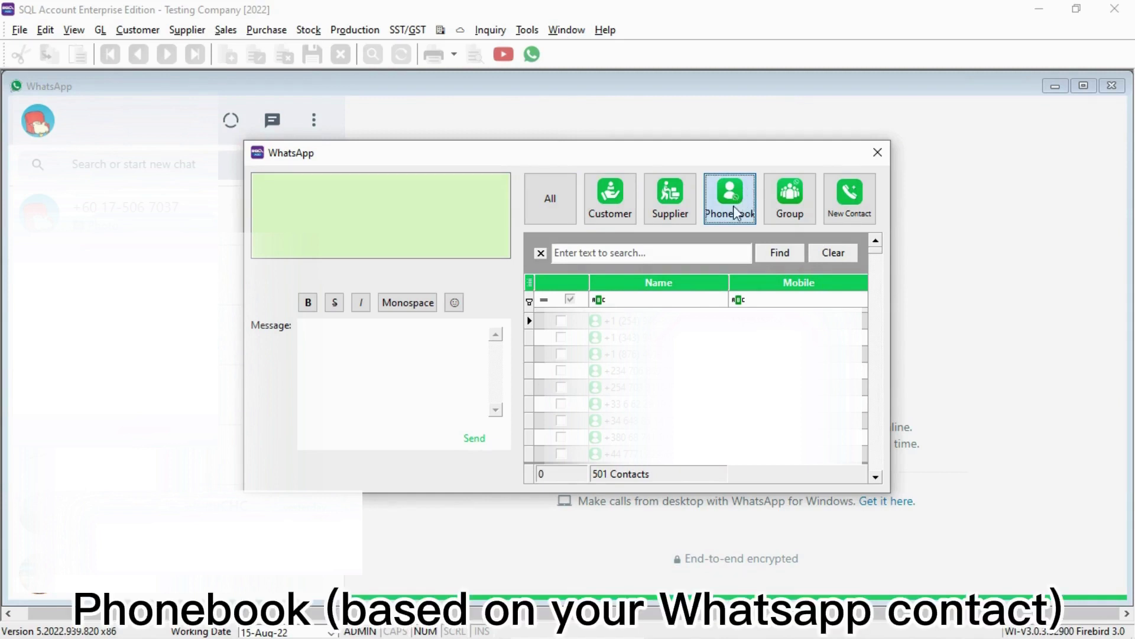
{"action": "left_click", "coordinate": [652, 253]}
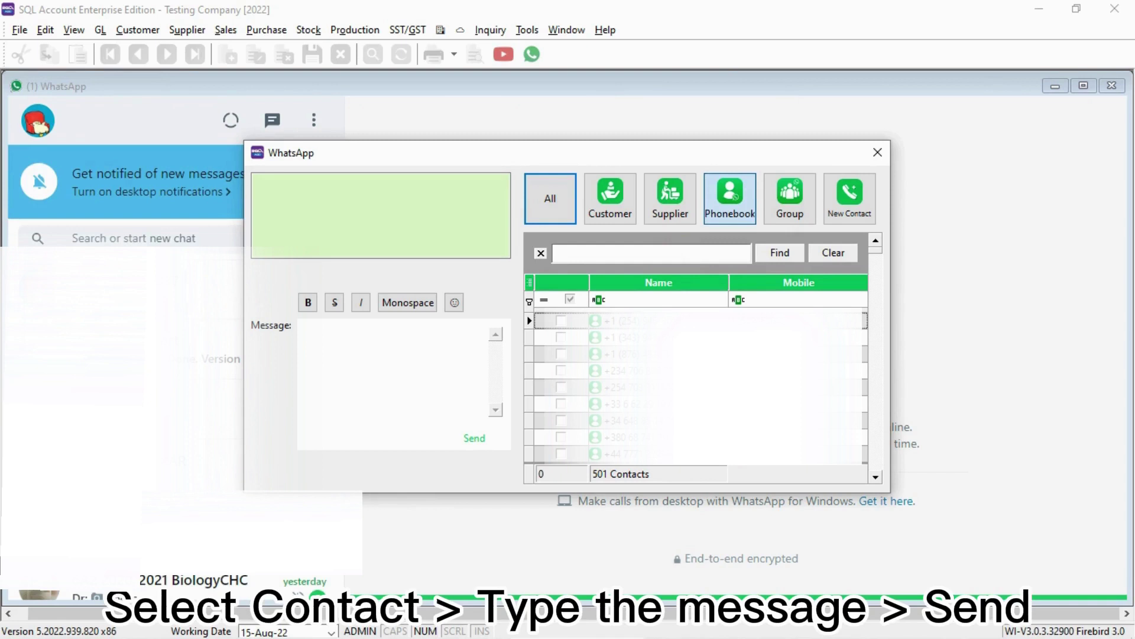
{"action": "type", "text": "shereen"}
Search for and tick the phonebook contact, add the note 'Please take note', and send.
{"action": "key", "text": "Return"}
{"action": "left_click", "coordinate": [561, 321]}
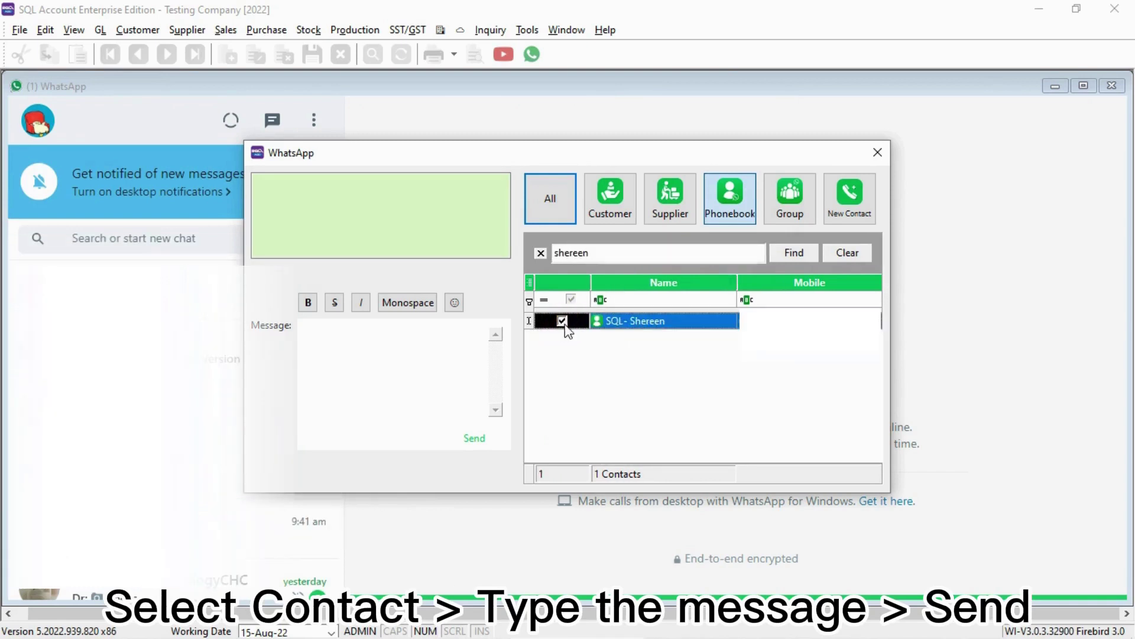
{"action": "left_click", "coordinate": [390, 373]}
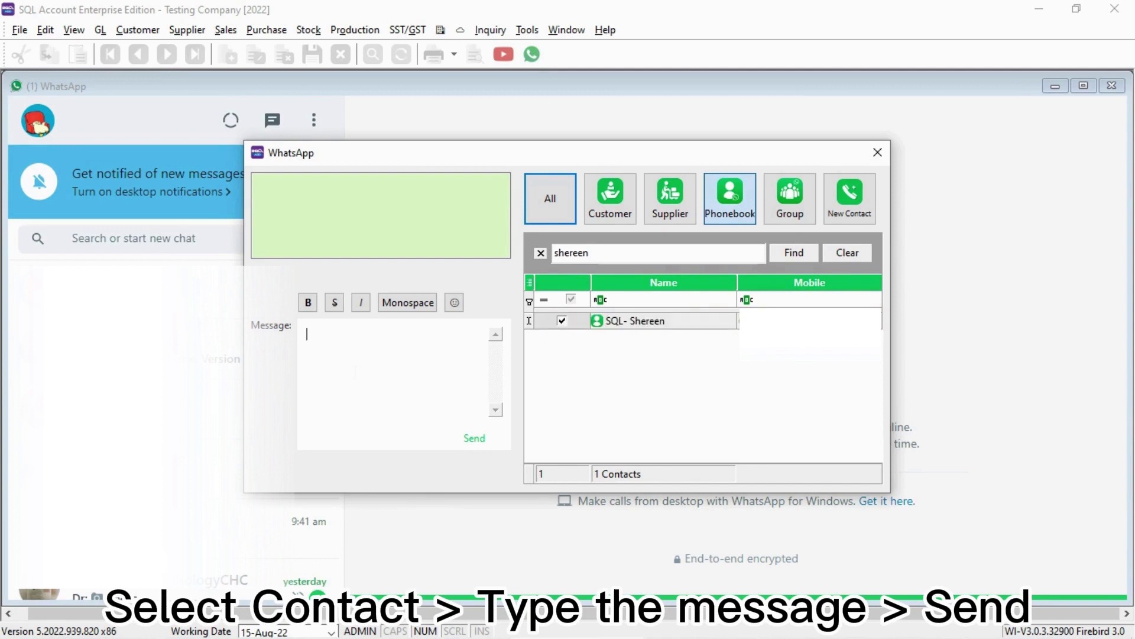
{"action": "type", "text": "Please take"}
{"action": "type", "text": " note"}
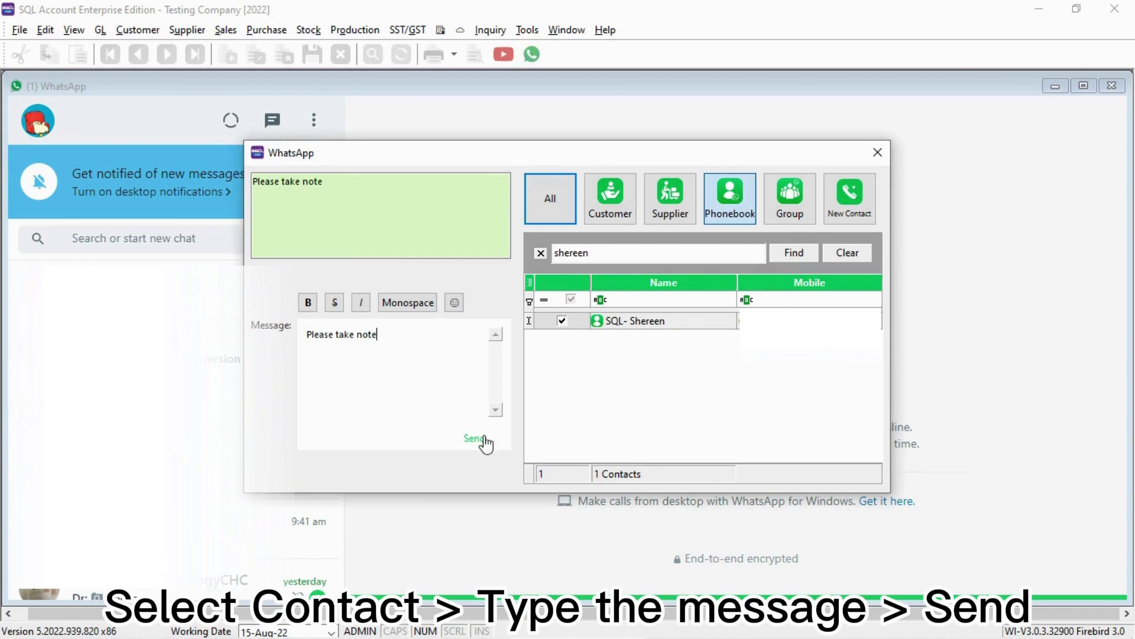
{"action": "left_click", "coordinate": [484, 439]}
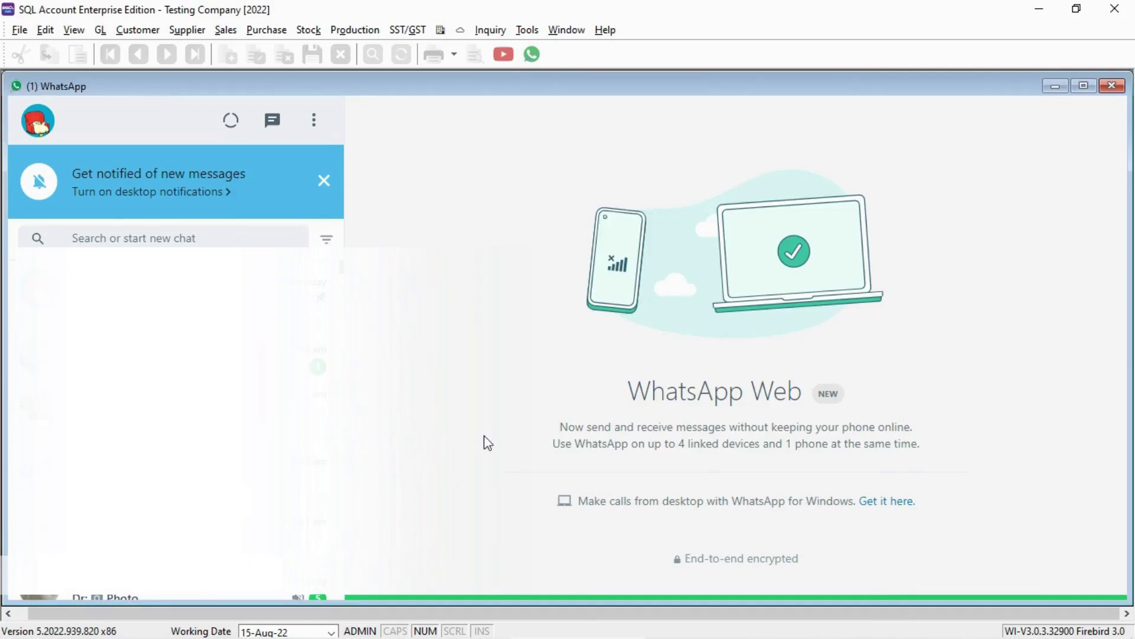